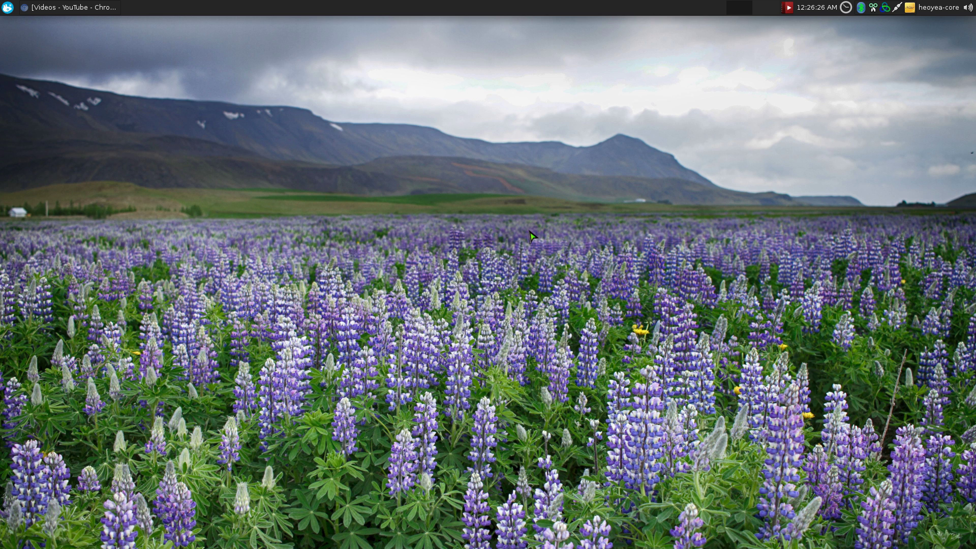
Launch Settings Manager from a 'sett' search and open Window Manager Tweaks on its Compositor tab.
{"action": "key", "text": "super"}
{"action": "type", "text": "sett"}
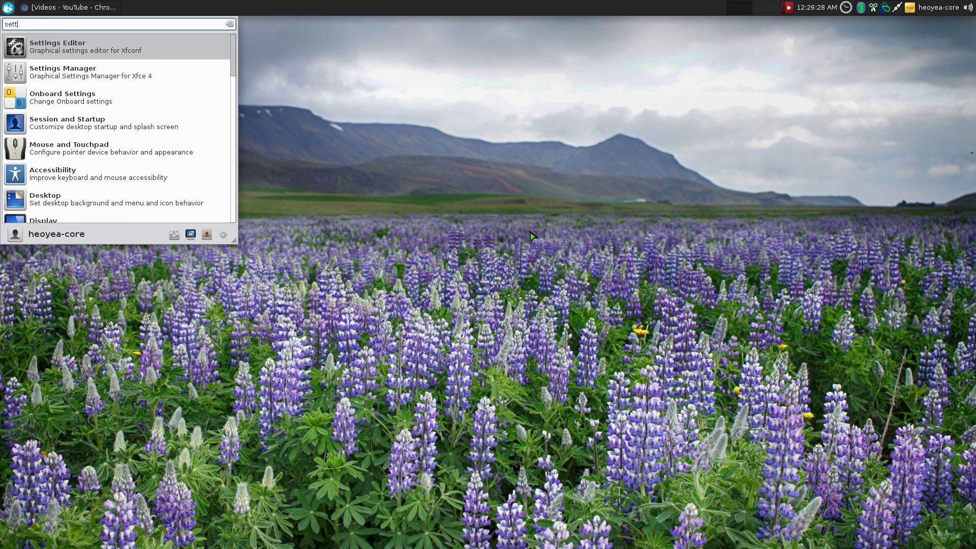
{"action": "key", "text": "Down"}
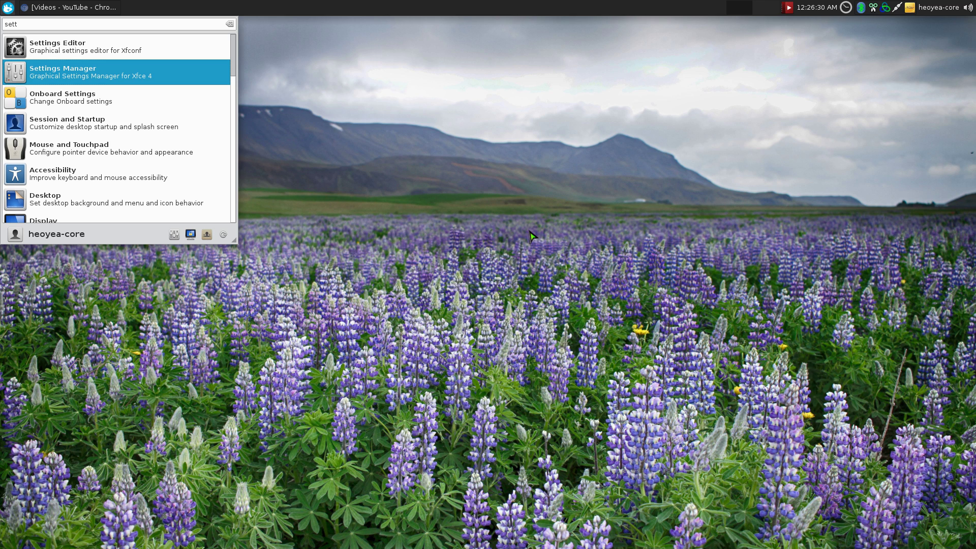
{"action": "key", "text": "Return"}
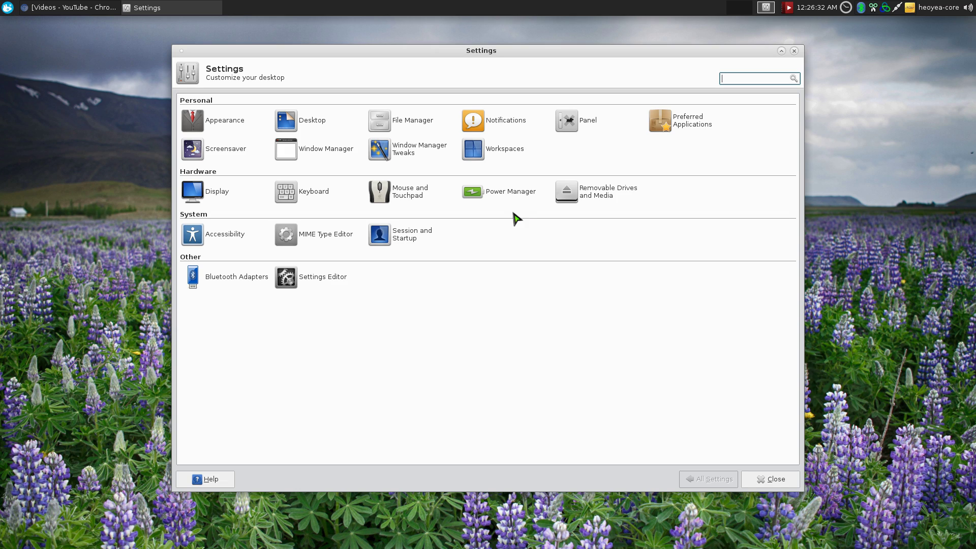
{"action": "left_click", "coordinate": [409, 154]}
{"action": "left_click", "coordinate": [387, 101]}
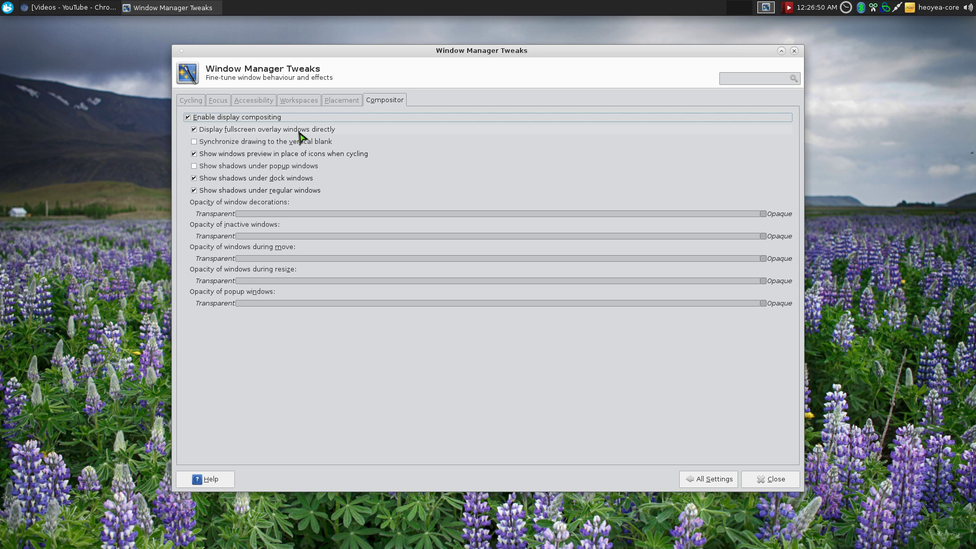
On the Accessibility tab, check the window-grab key list, leaving it at Alt.
{"action": "left_click", "coordinate": [258, 101]}
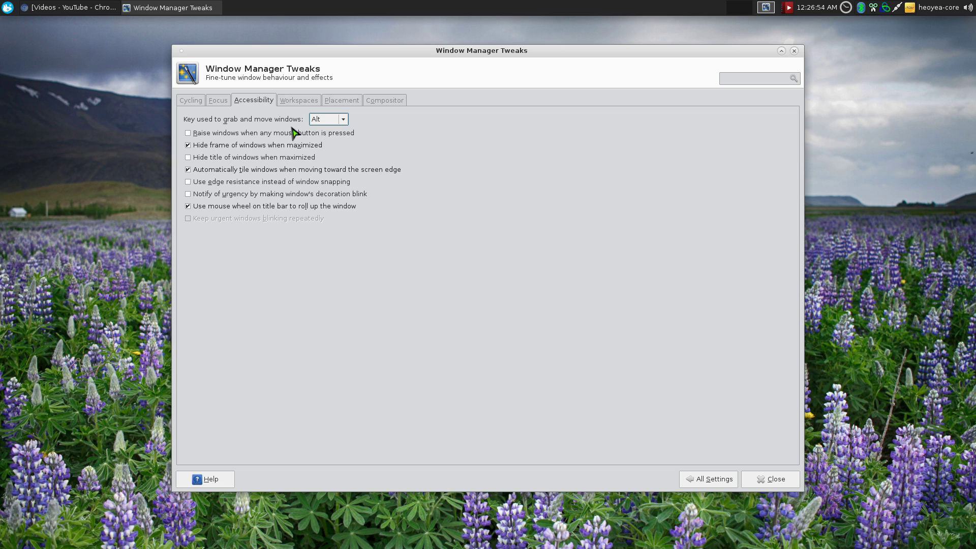
{"action": "left_click", "coordinate": [343, 122]}
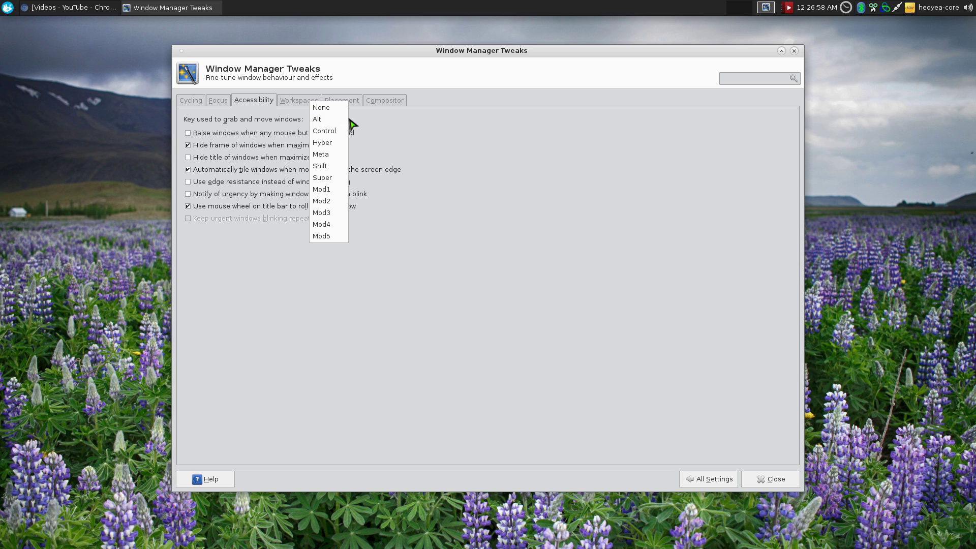
{"action": "left_click", "coordinate": [365, 121]}
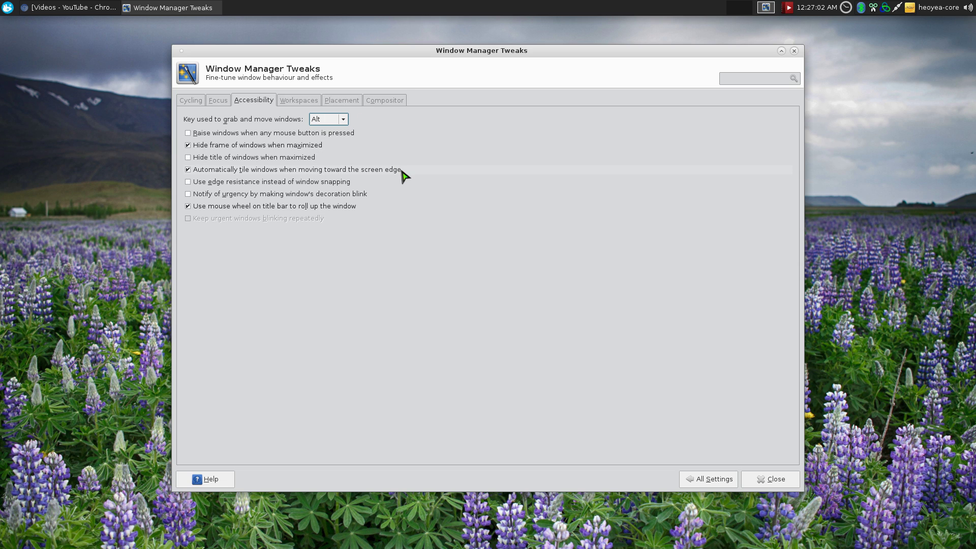
{"action": "mouse_move", "coordinate": [478, 267]}
{"action": "left_mouse_down", "text": "alt"}
{"action": "mouse_move", "coordinate": [360, 268]}
{"action": "mouse_move", "coordinate": [510, 276]}
{"action": "mouse_move", "coordinate": [483, 272]}
{"action": "left_mouse_up", "text": "alt"}
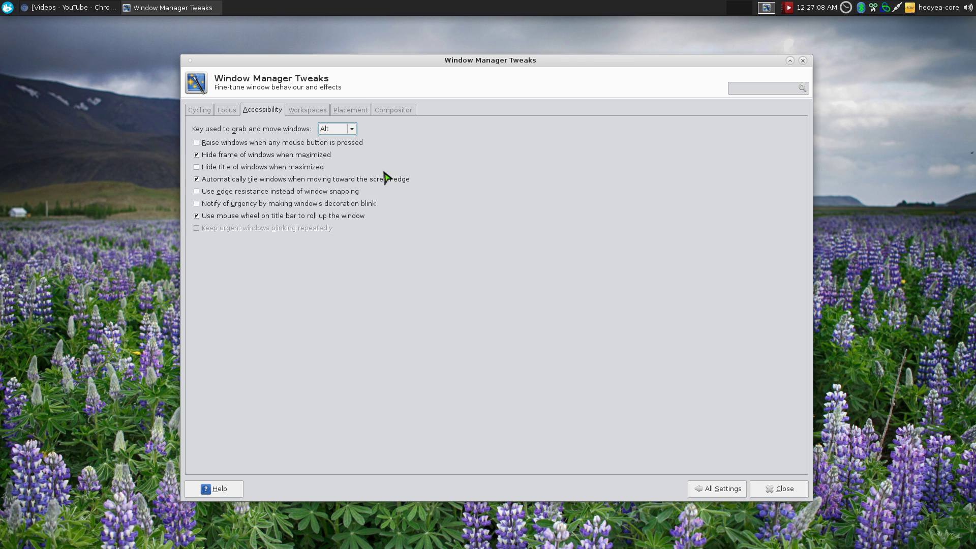
Try Control as the window-grab key with a test drag, then revert to Alt.
{"action": "left_click", "coordinate": [355, 133]}
{"action": "left_click", "coordinate": [351, 142]}
{"action": "mouse_move", "coordinate": [424, 300]}
{"action": "left_mouse_down"}
{"action": "mouse_move", "coordinate": [457, 297]}
{"action": "mouse_move", "coordinate": [411, 298]}
{"action": "left_mouse_up"}
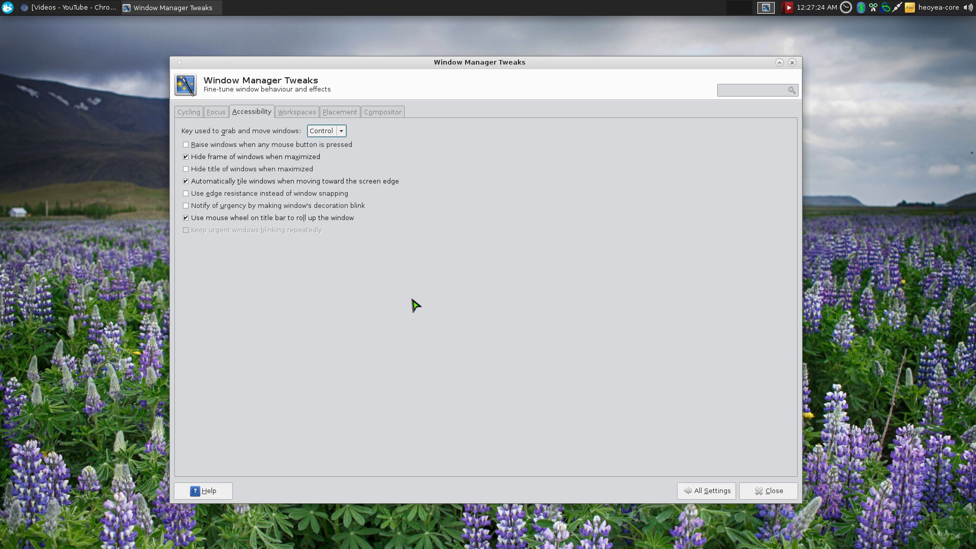
{"action": "left_click", "coordinate": [337, 135]}
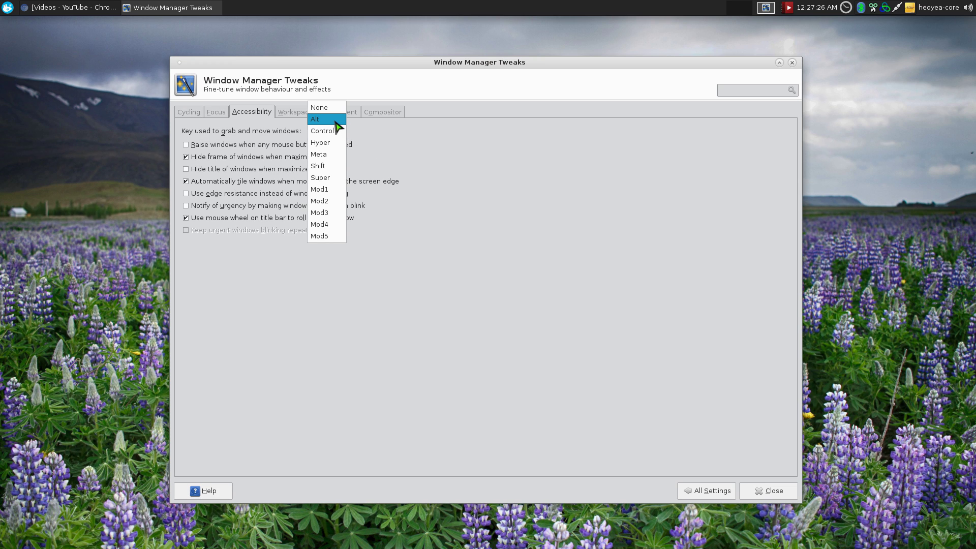
{"action": "left_click", "coordinate": [336, 122]}
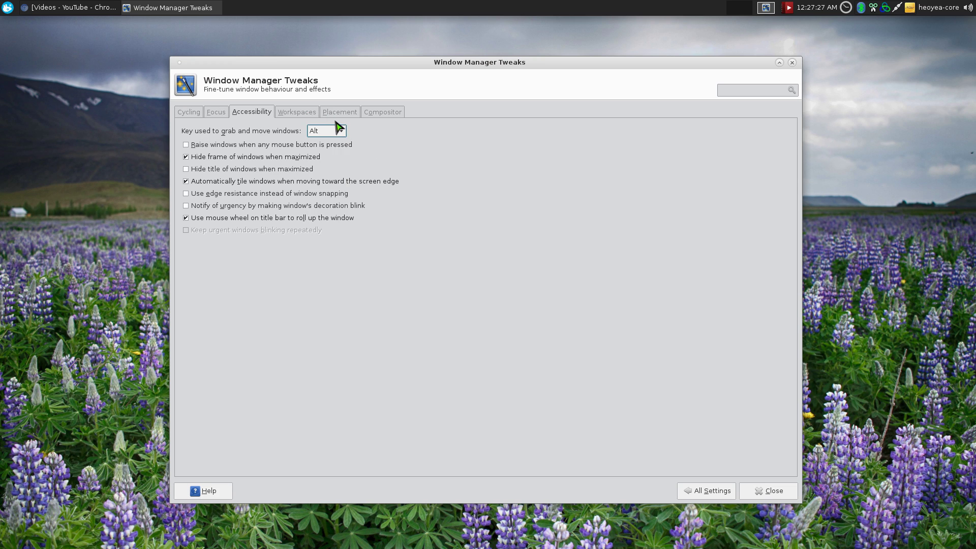
Review the Compositor and Cycling tabs, then close Window Manager Tweaks.
{"action": "left_click", "coordinate": [383, 114]}
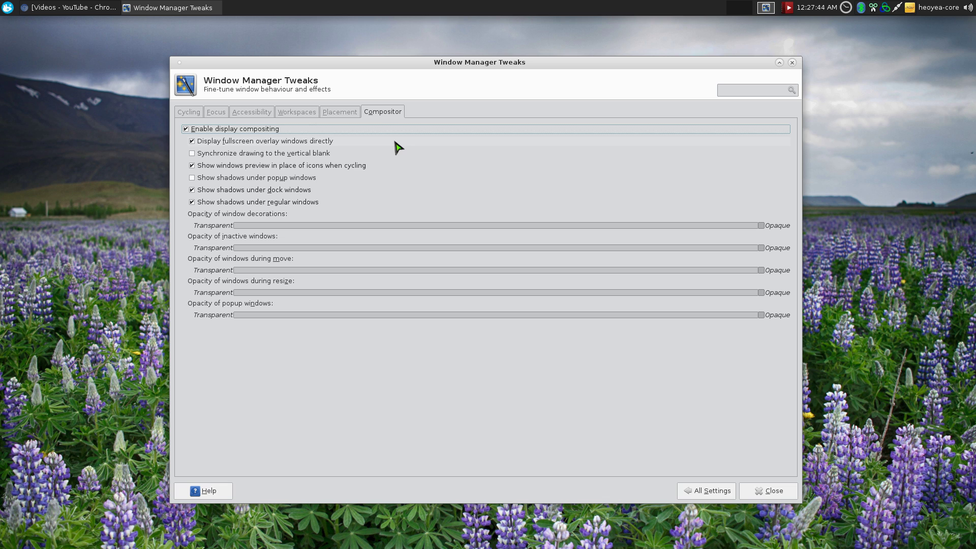
{"action": "left_click", "coordinate": [193, 118]}
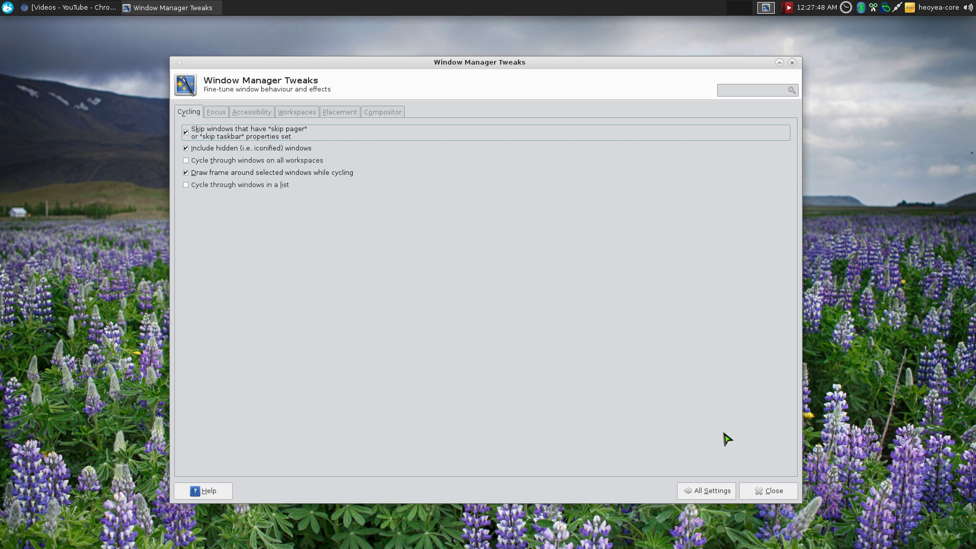
{"action": "left_click", "coordinate": [764, 491]}
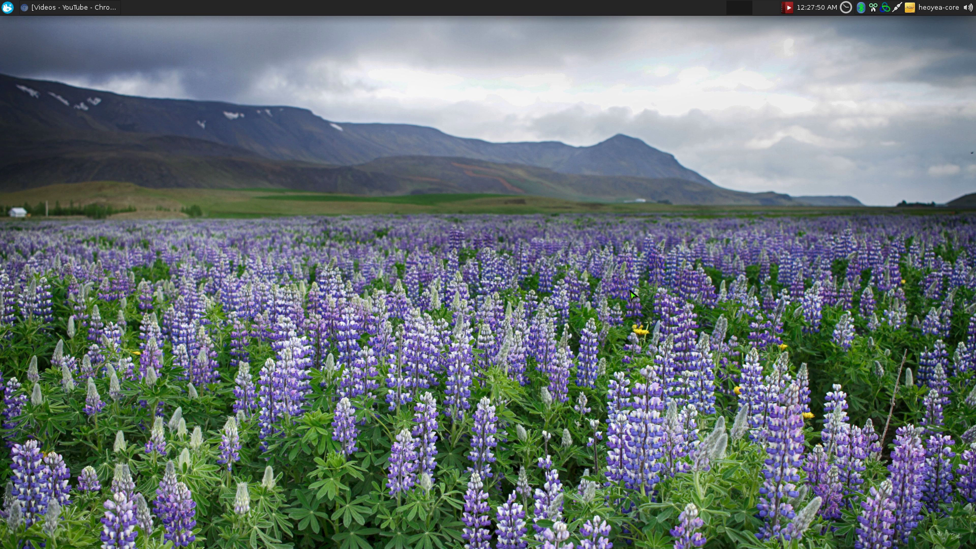
Launch Settings Editor from a 'set' search and center its window on screen.
{"action": "key", "text": "super"}
{"action": "type", "text": "set"}
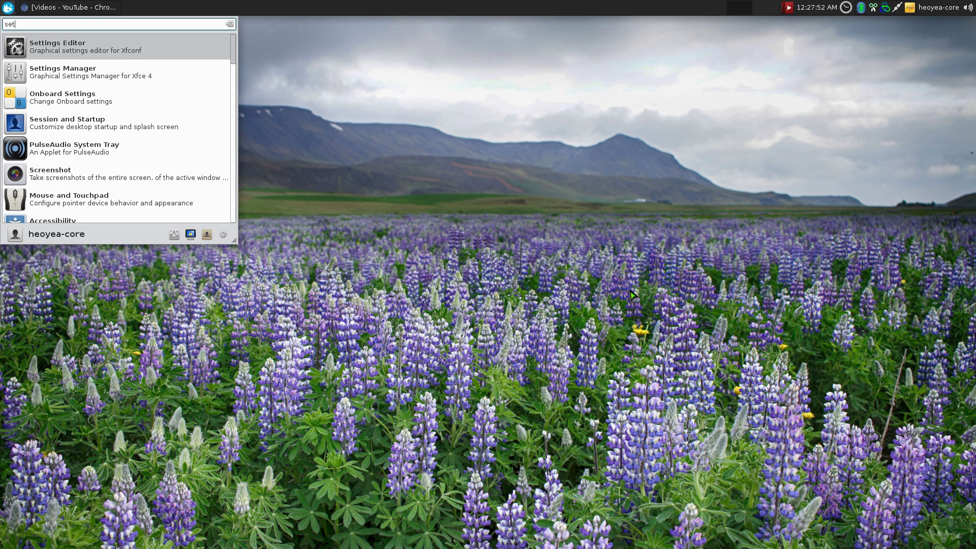
{"action": "key", "text": "Down"}
{"action": "key", "text": "Up"}
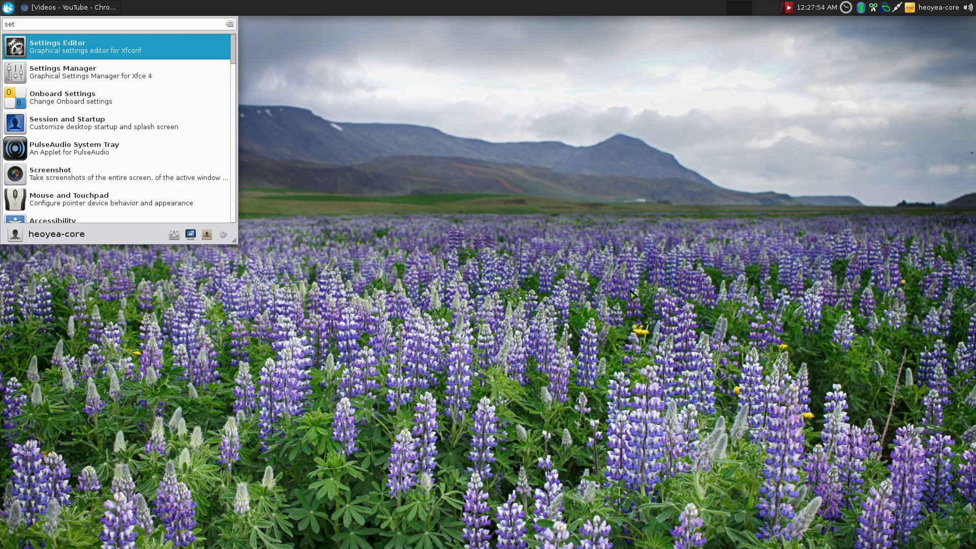
{"action": "key", "text": "Return"}
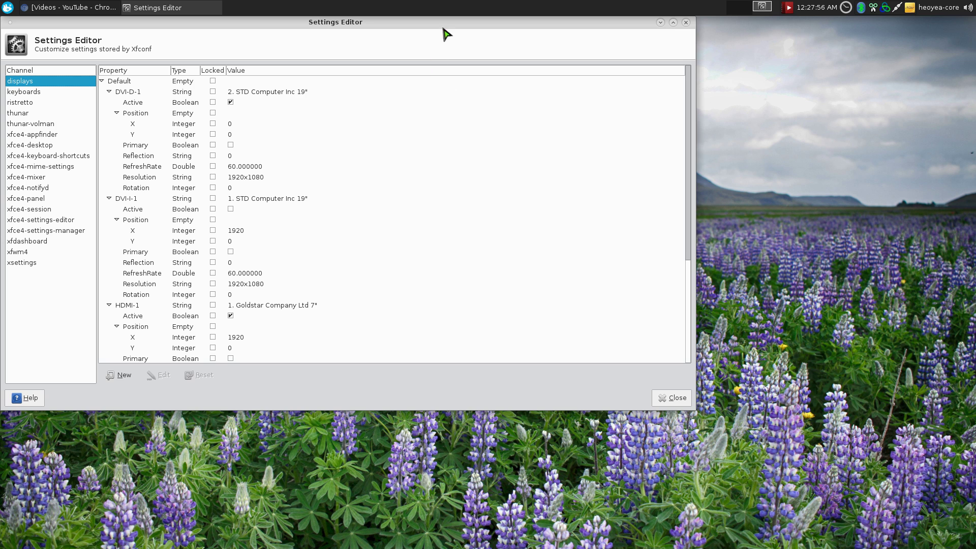
{"action": "left_click_drag", "start_coordinate": [454, 23], "coordinate": [597, 102]}
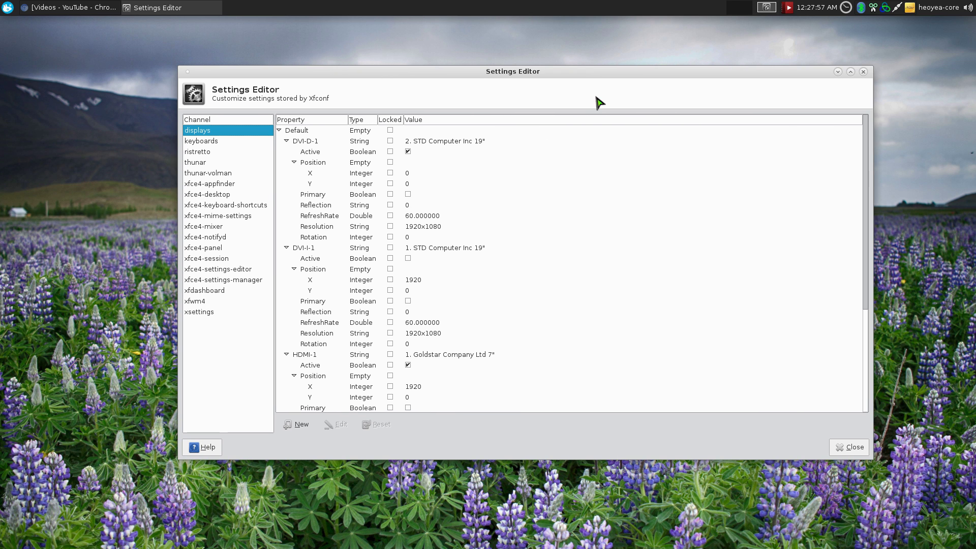
In the xfwm4 channel, select zoom_desktop and tick its Value checkbox to enable it.
{"action": "left_click", "coordinate": [202, 302]}
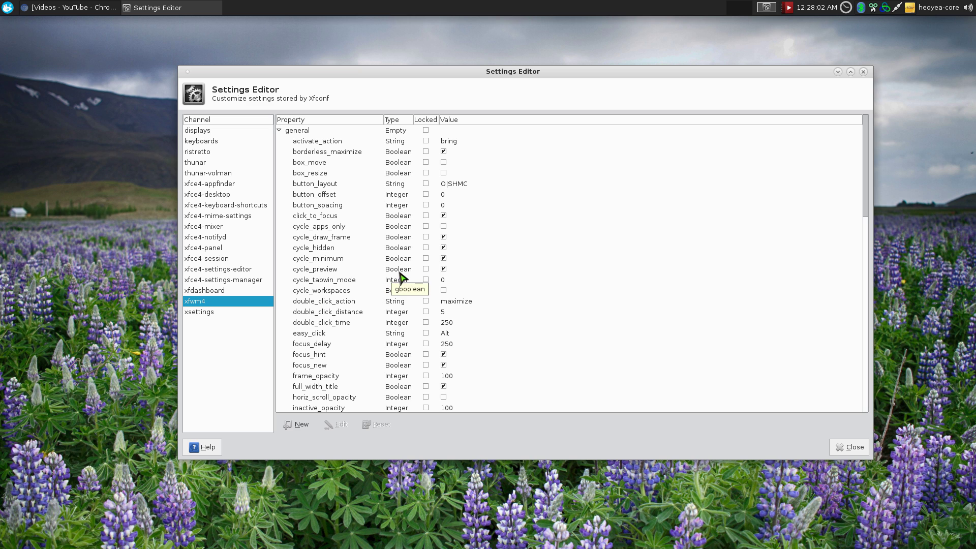
{"action": "scroll", "coordinate": [504, 254], "scroll_direction": "down", "scroll_amount": 12}
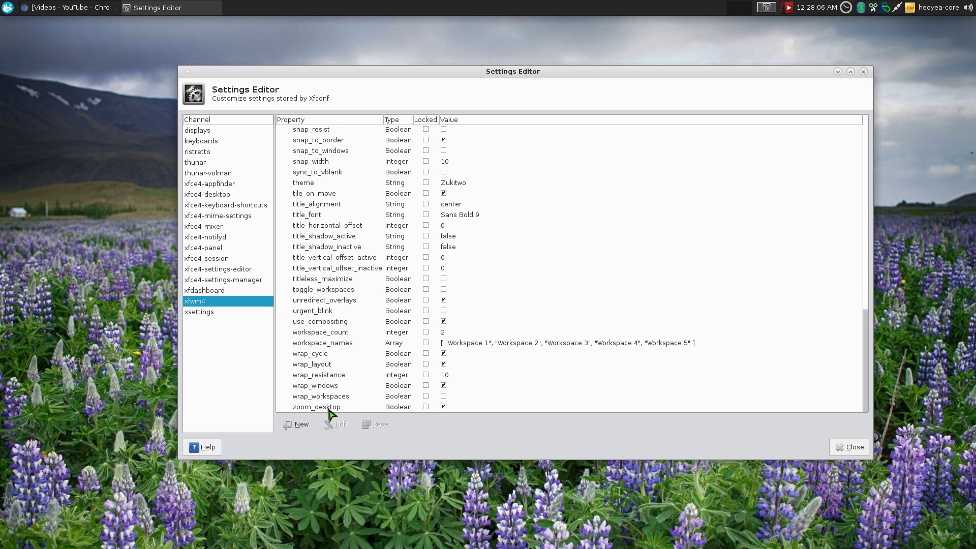
{"action": "left_click", "coordinate": [326, 409]}
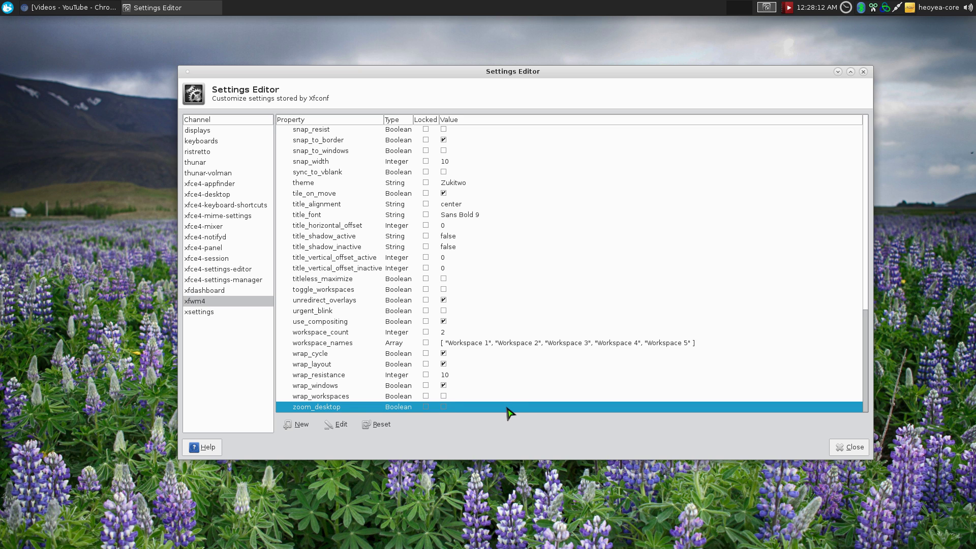
{"action": "scroll", "coordinate": [496, 405], "scroll_direction": "up", "scroll_amount": 10}
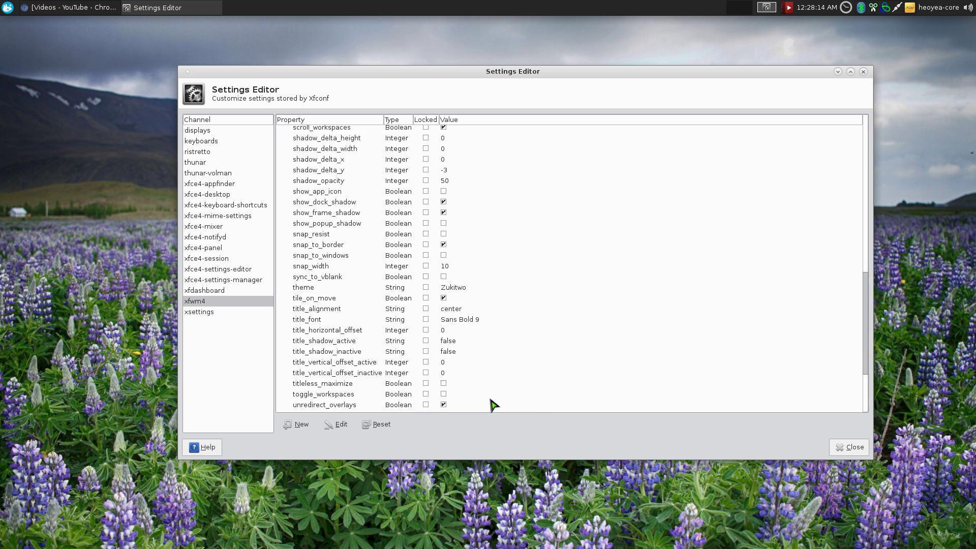
{"action": "scroll", "coordinate": [491, 405], "scroll_direction": "down", "scroll_amount": 10}
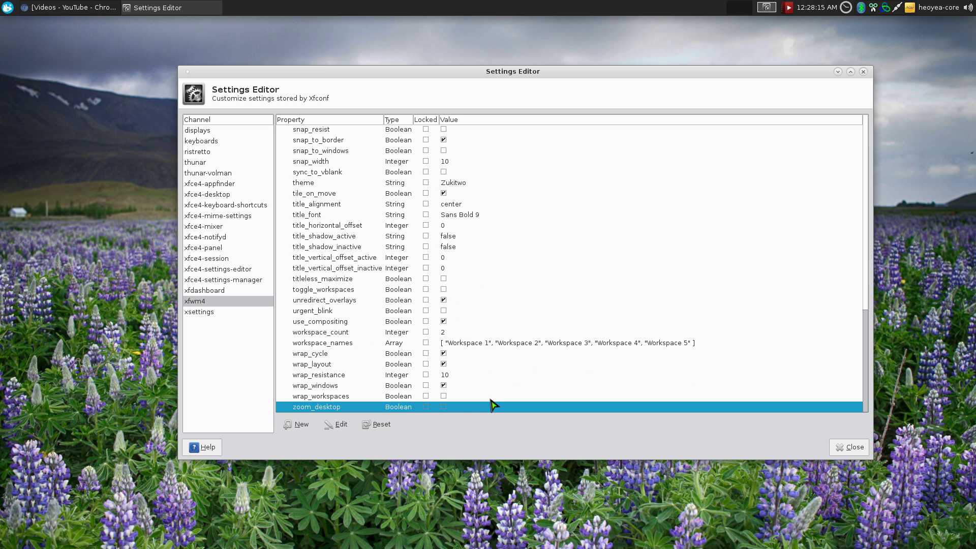
{"action": "left_click", "coordinate": [443, 407]}
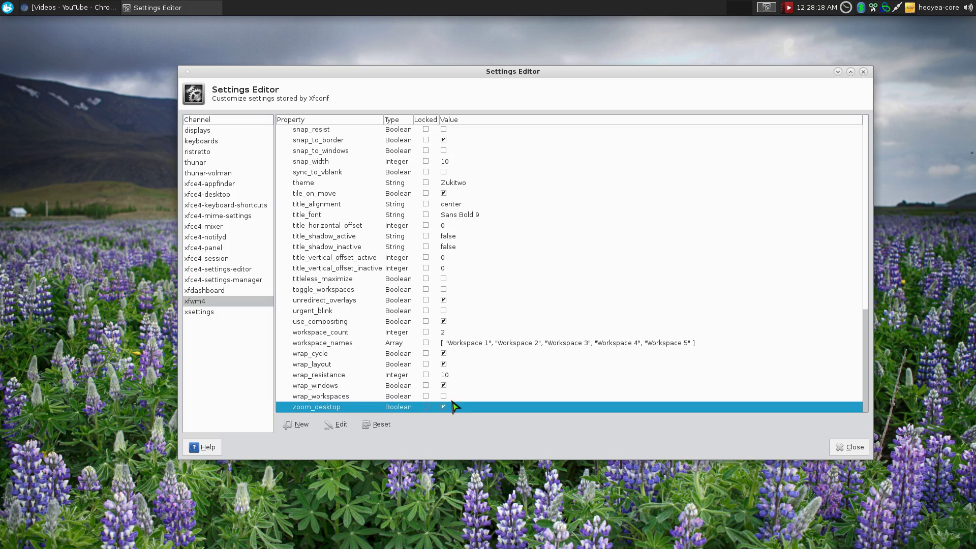